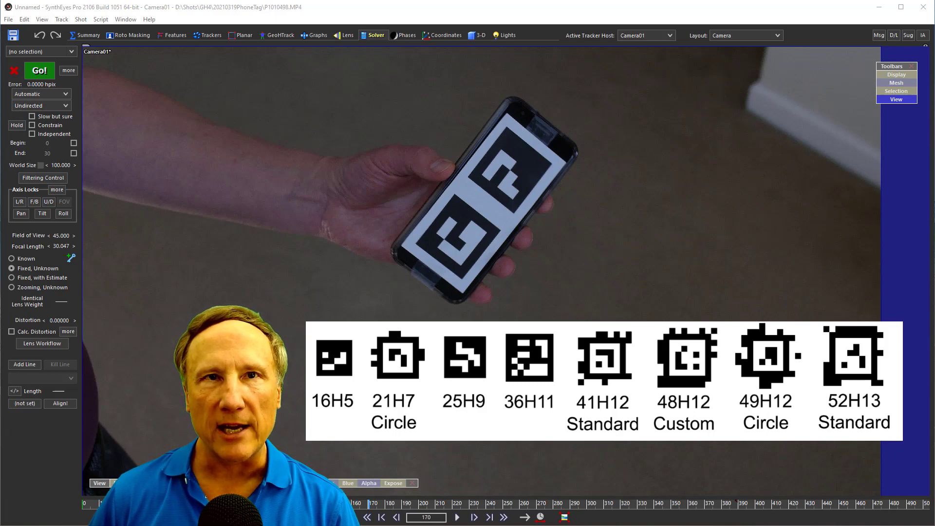
# Launch the AprilTags Detector and auto-identify the phone's tags as the 16H5 family
pyautogui.click(61, 19)
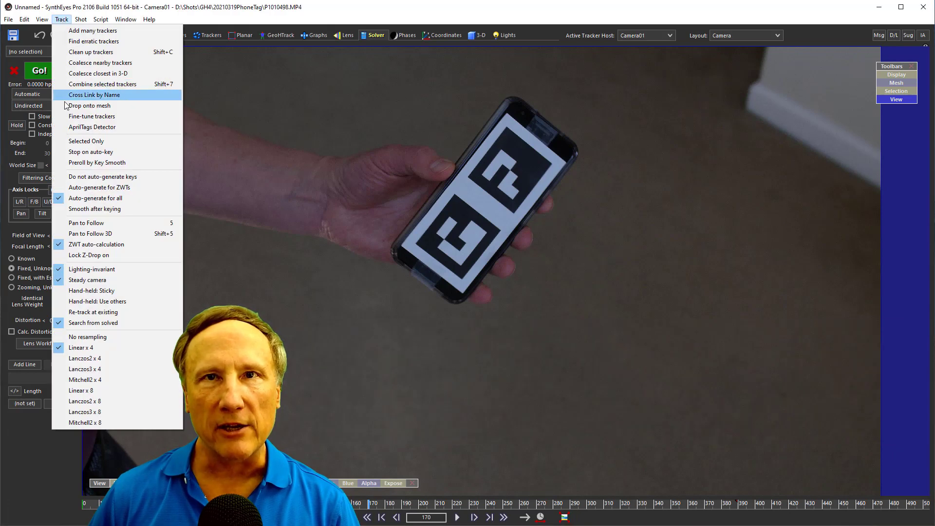
pyautogui.click(66, 128)
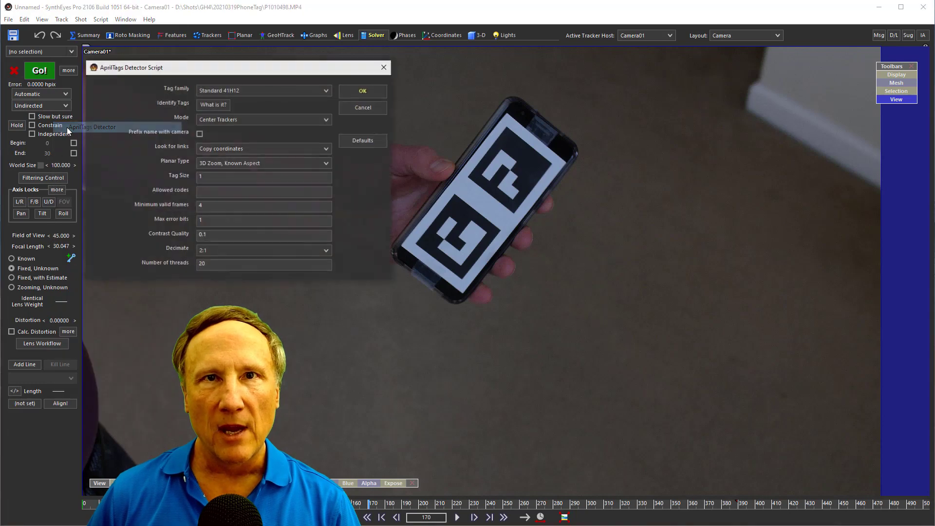
pyautogui.click(240, 90)
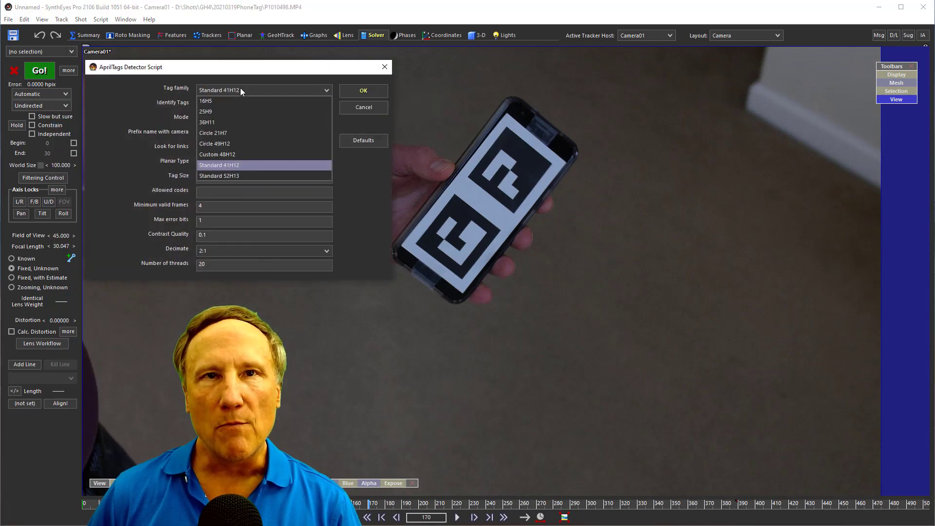
pyautogui.click(241, 89)
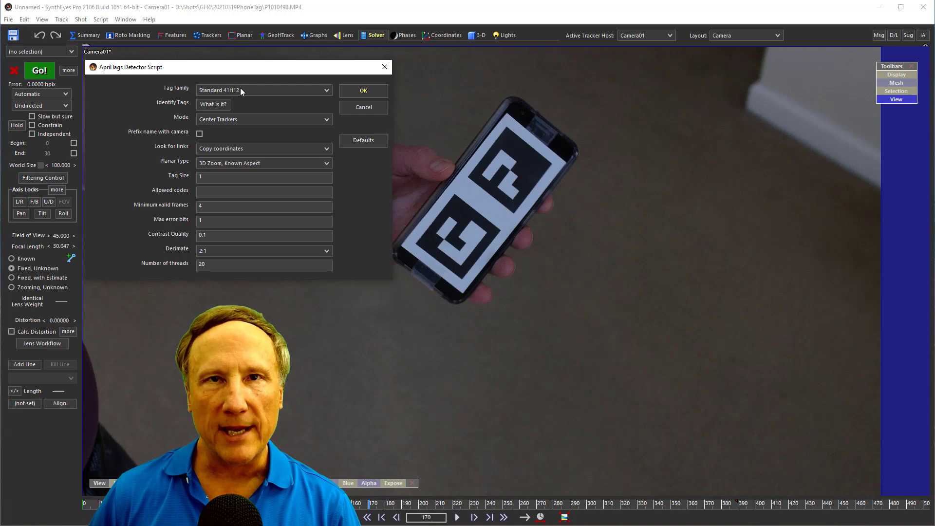
pyautogui.click(216, 106)
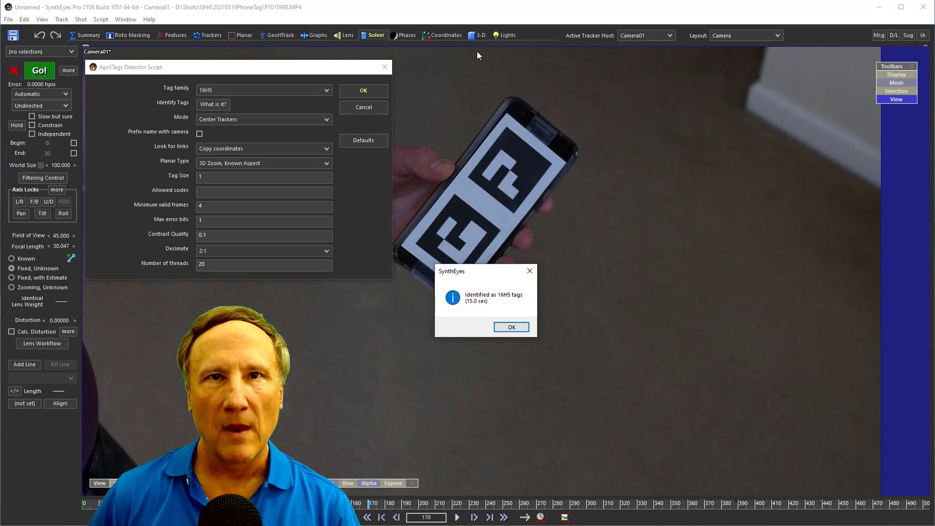
# Dismiss the 16H5 message, set Mode to Moving Objects, and run detection over the shot
pyautogui.click(521, 328)
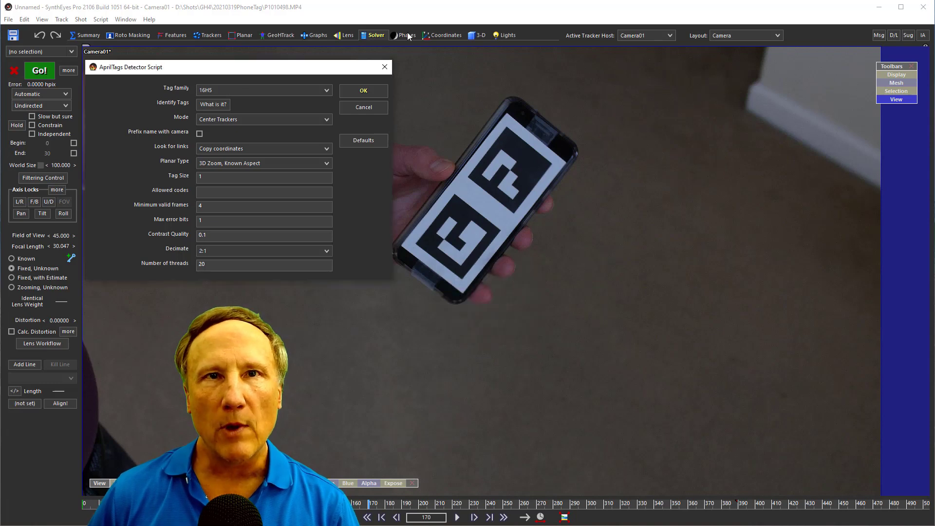
pyautogui.click(258, 4)
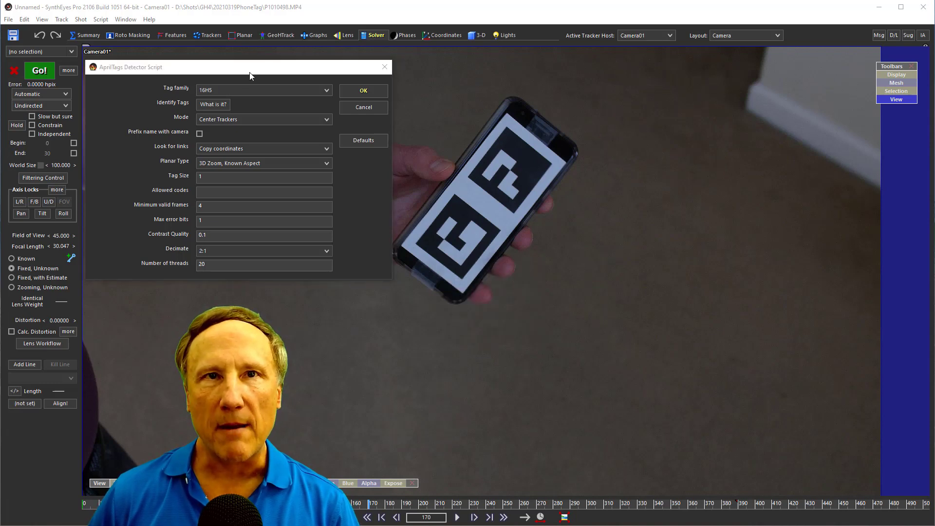
pyautogui.click(251, 119)
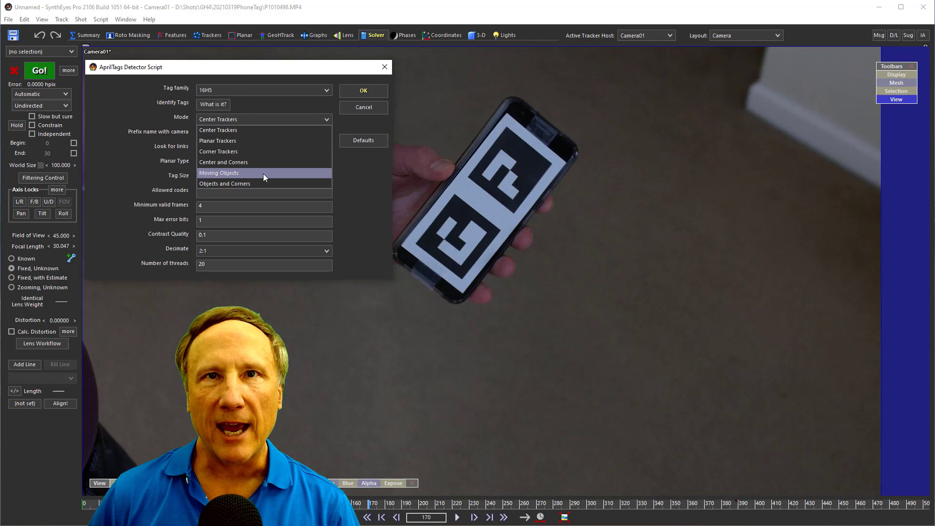
pyautogui.click(263, 173)
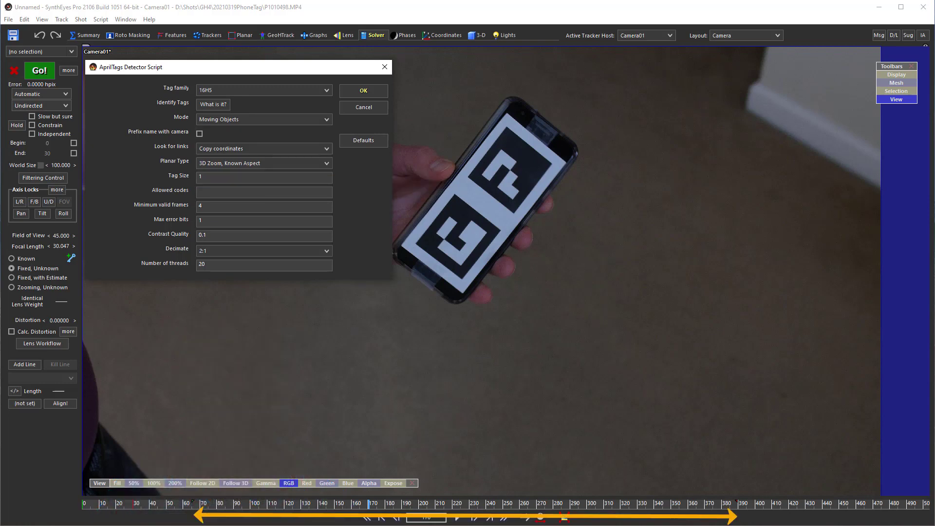
pyautogui.click(362, 90)
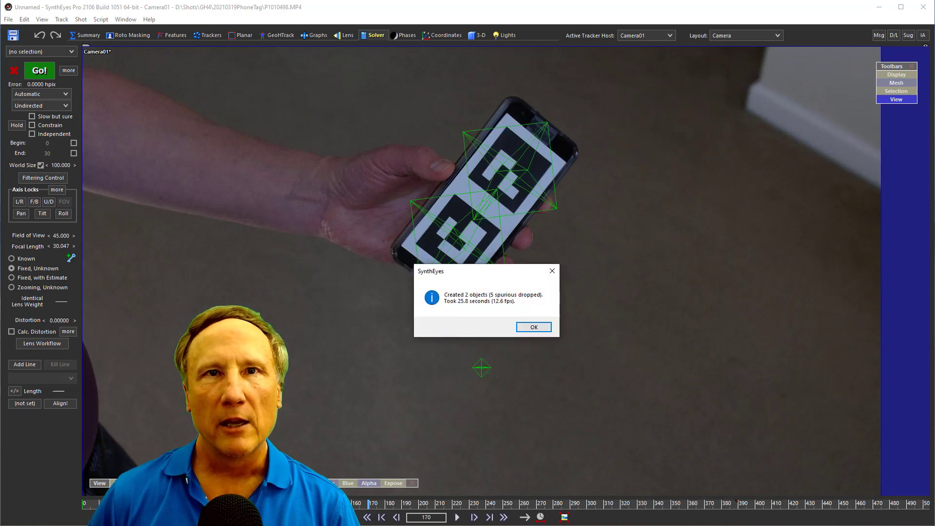
# Close the results report and scrub frames to confirm both tag objects track the phone
pyautogui.click(530, 330)
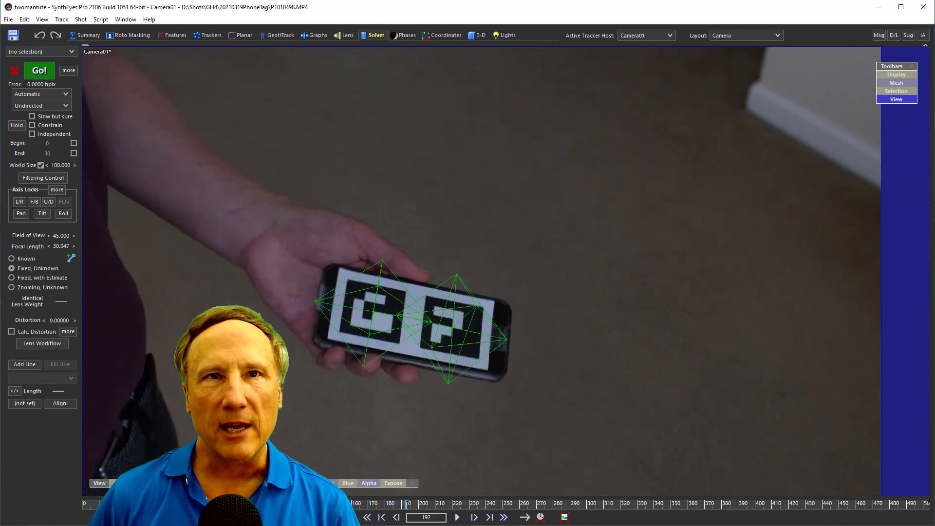
pyautogui.moveTo(406, 502)
pyautogui.mouseDown()
pyautogui.moveTo(714, 492)
pyautogui.moveTo(611, 502)
pyautogui.mouseUp()
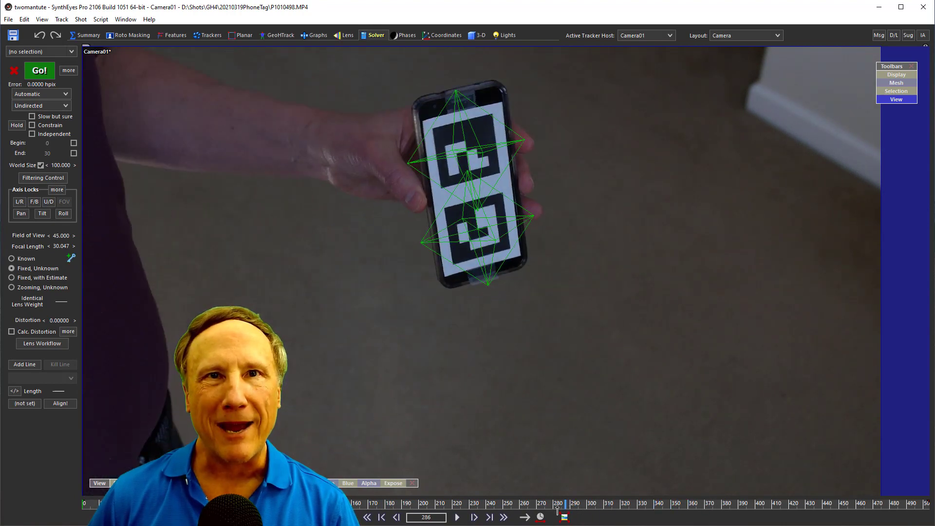
pyautogui.moveTo(611, 502)
pyautogui.mouseDown()
pyautogui.moveTo(449, 517)
pyautogui.moveTo(474, 518)
pyautogui.mouseUp()
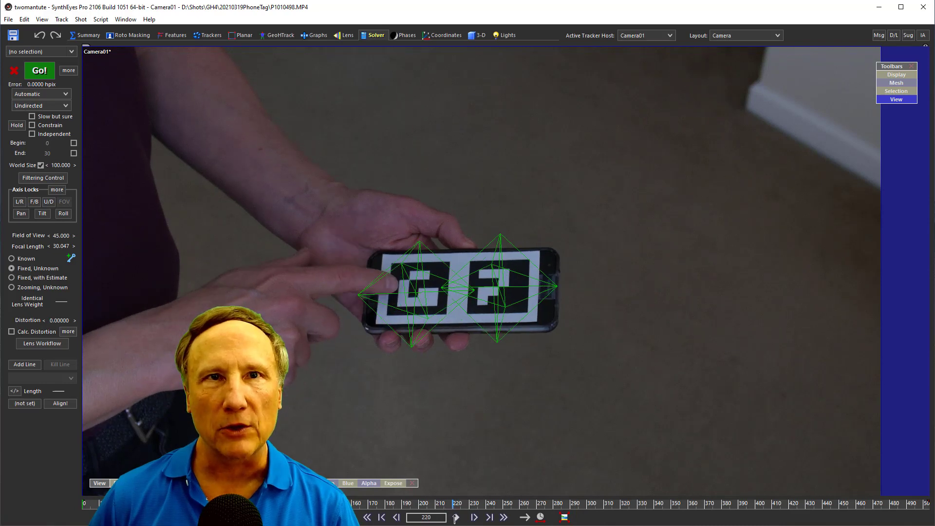
pyautogui.click(473, 517)
pyautogui.click(473, 517)
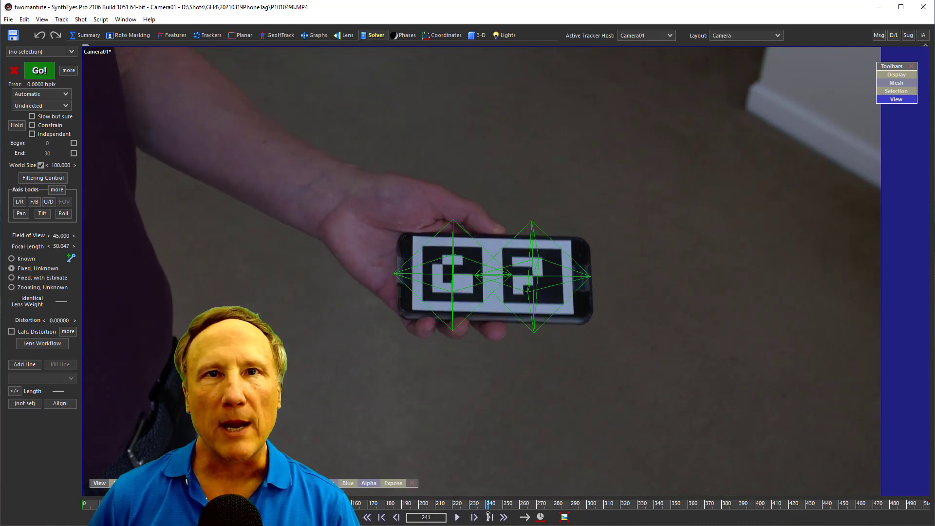
pyautogui.click(475, 517)
pyautogui.moveTo(478, 516); pyautogui.dragTo(456, 520)
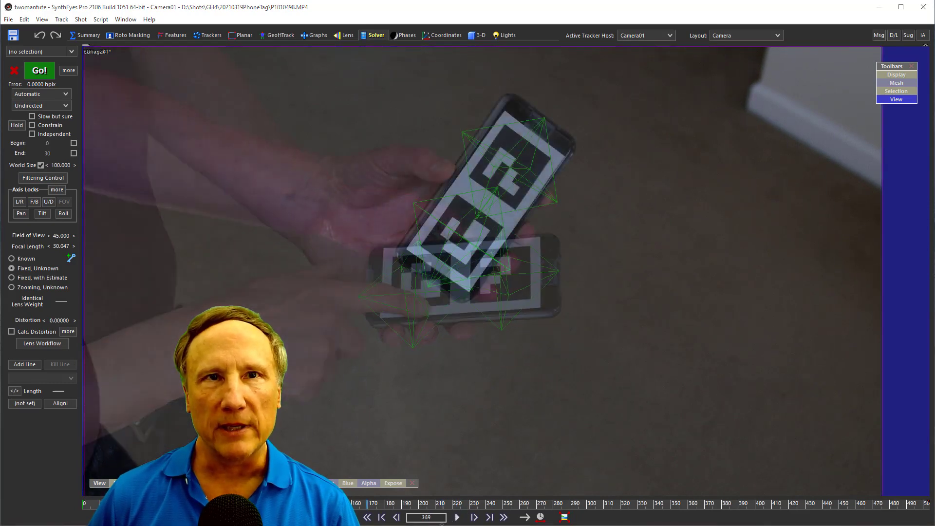
# Switch to the four-view 3-D workspace with Earthling as the object to create
pyautogui.click(478, 35)
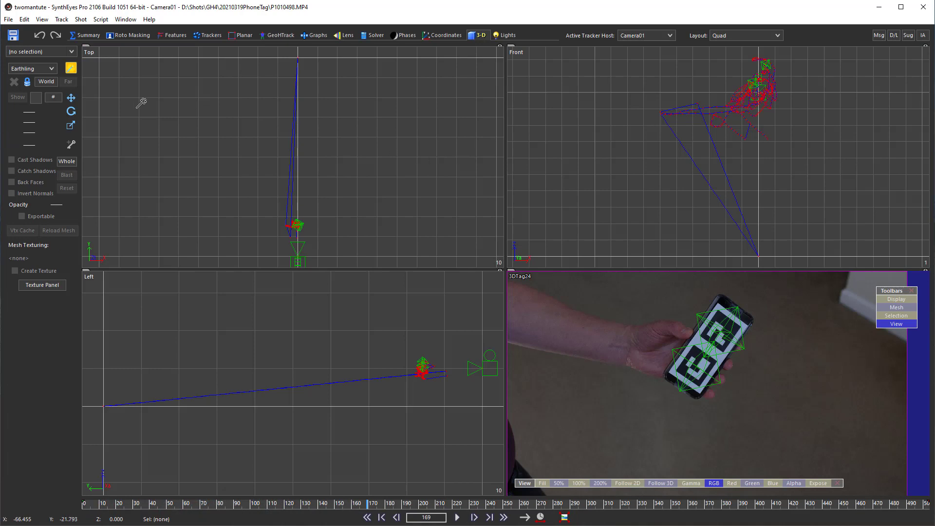
pyautogui.rightClick(176, 93)
pyautogui.moveTo(216, 119)
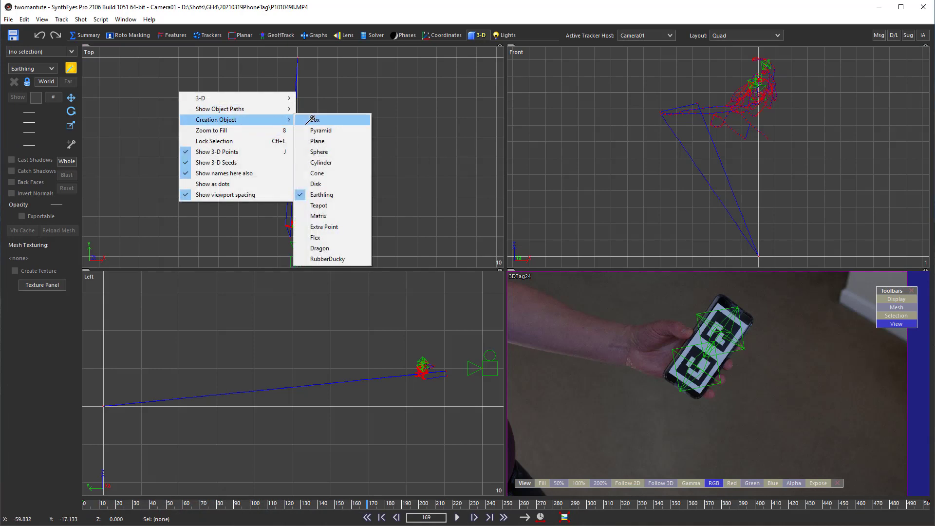
pyautogui.click(323, 195)
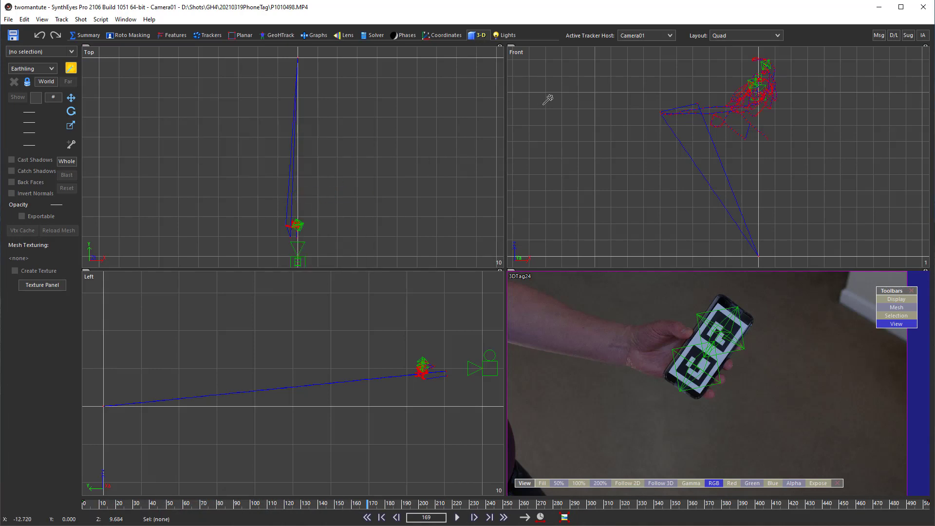
# Place a shrunken Earthling mesh, Guy01, on the 3DTag27 object
pyautogui.click(638, 35)
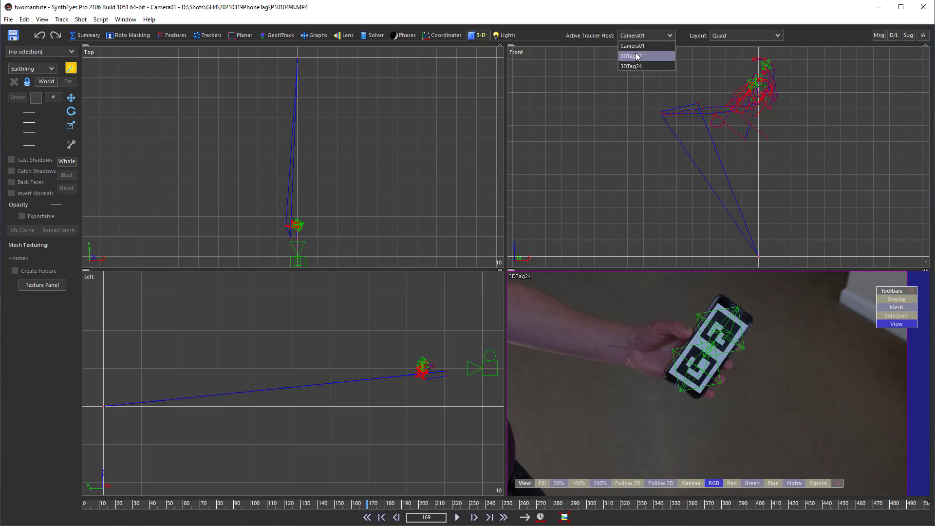
pyautogui.click(641, 56)
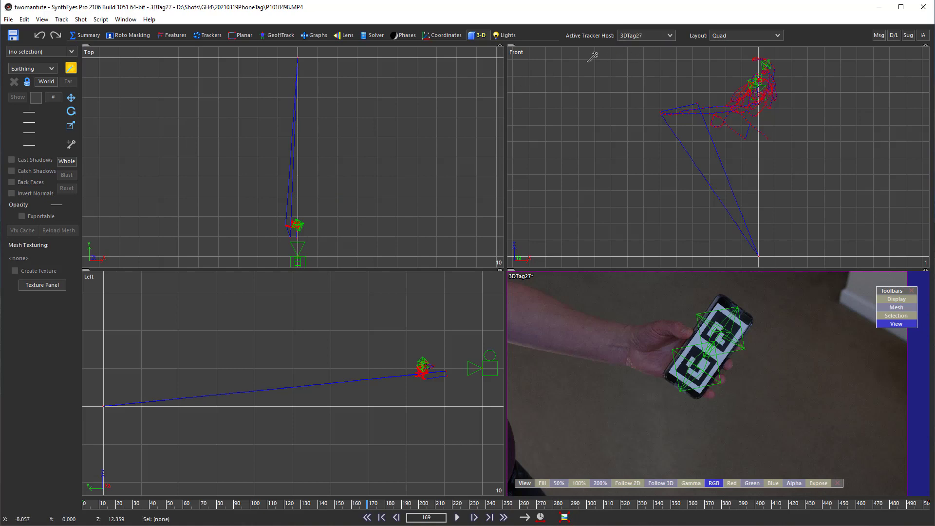
pyautogui.click(39, 82)
pyautogui.moveTo(240, 118); pyautogui.dragTo(229, 249, button='middle')
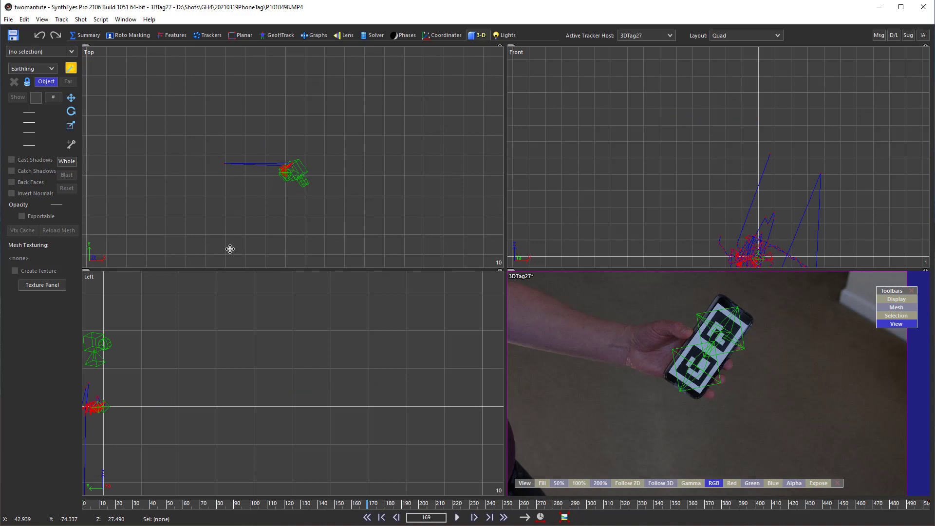
pyautogui.scroll(5, 267, 178)
pyautogui.scroll(5, 299, 177)
pyautogui.scroll(5, 298, 177)
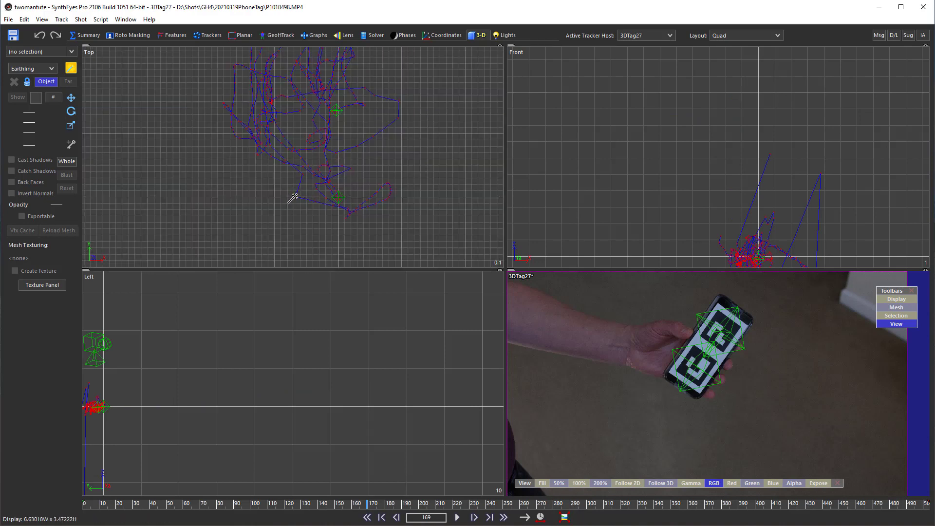
pyautogui.scroll(5, 363, 208)
pyautogui.moveTo(363, 208); pyautogui.dragTo(309, 189, button='middle')
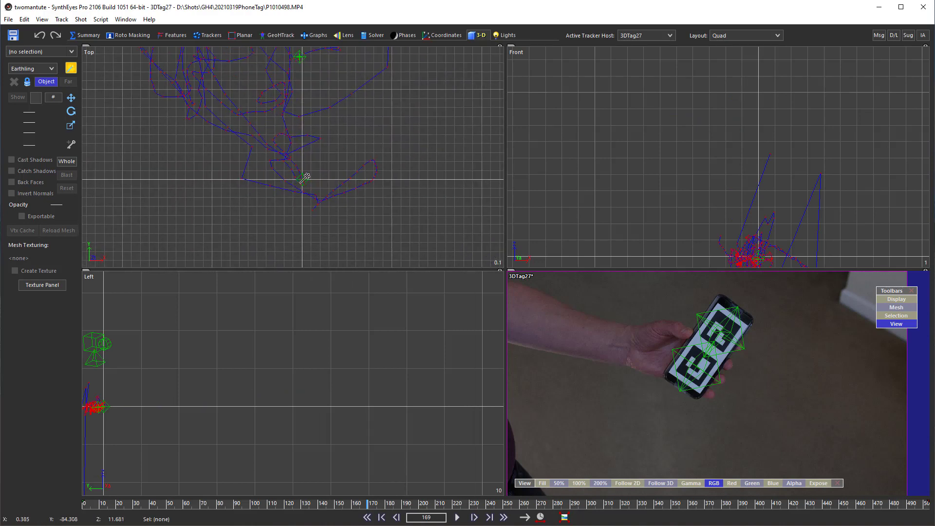
pyautogui.click(302, 180)
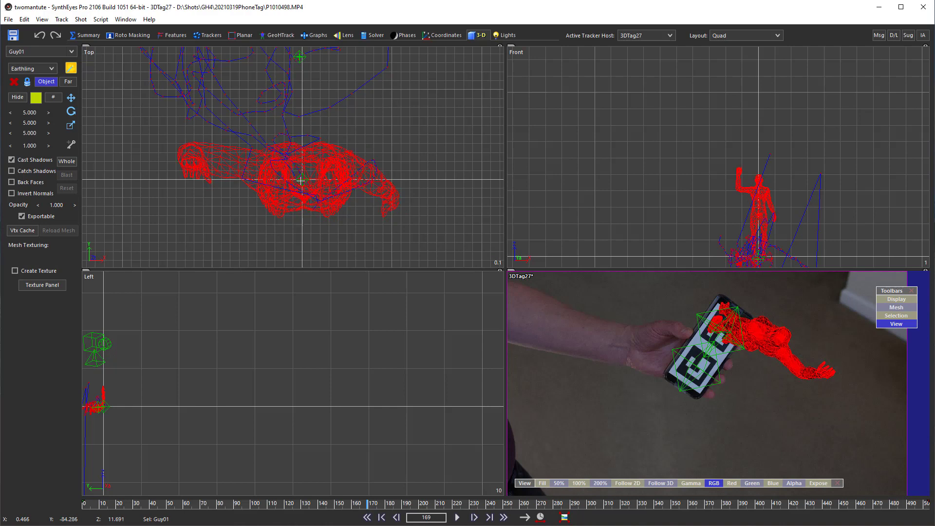
pyautogui.moveTo(301, 180)
pyautogui.mouseDown()
pyautogui.moveTo(287, 16)
pyautogui.moveTo(294, 36)
pyautogui.moveTo(293, 22)
pyautogui.mouseUp()
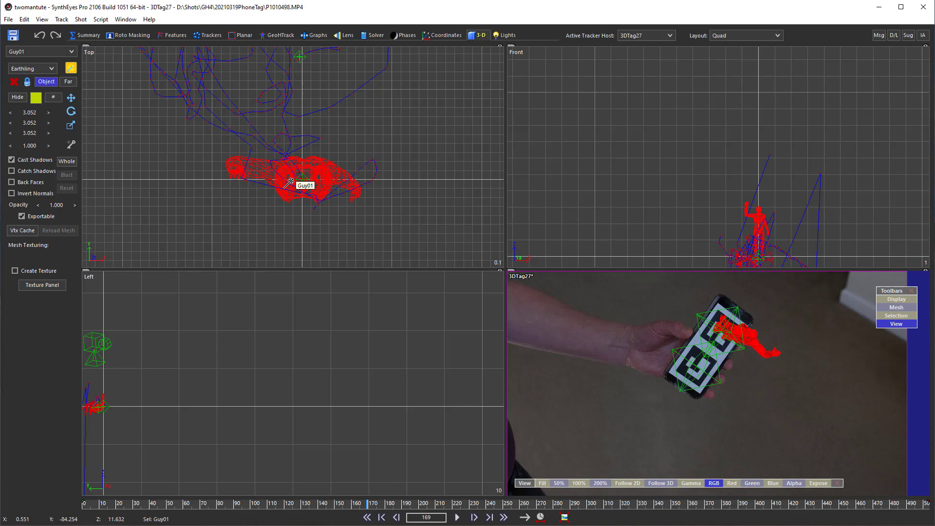
# Add a second shrunken Earthling, Guy02, hosted on 3DTag24
pyautogui.click(642, 36)
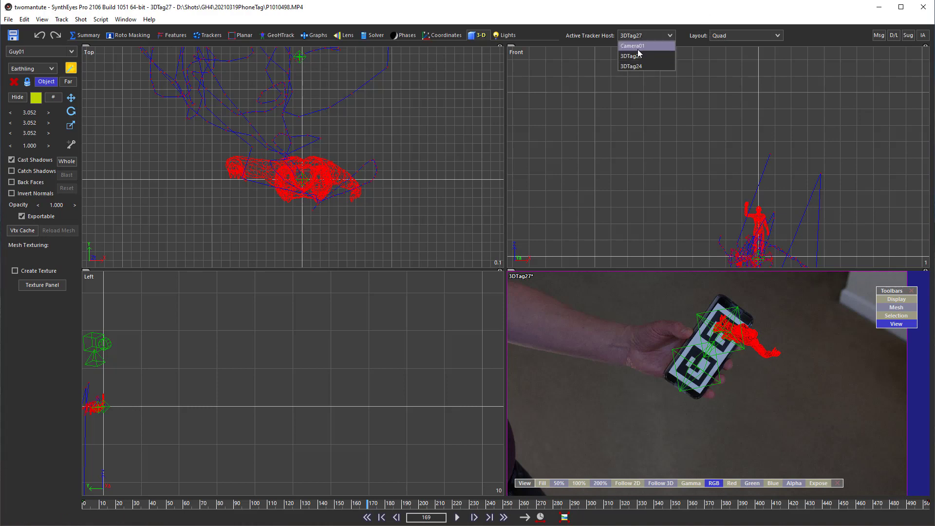
pyautogui.click(633, 66)
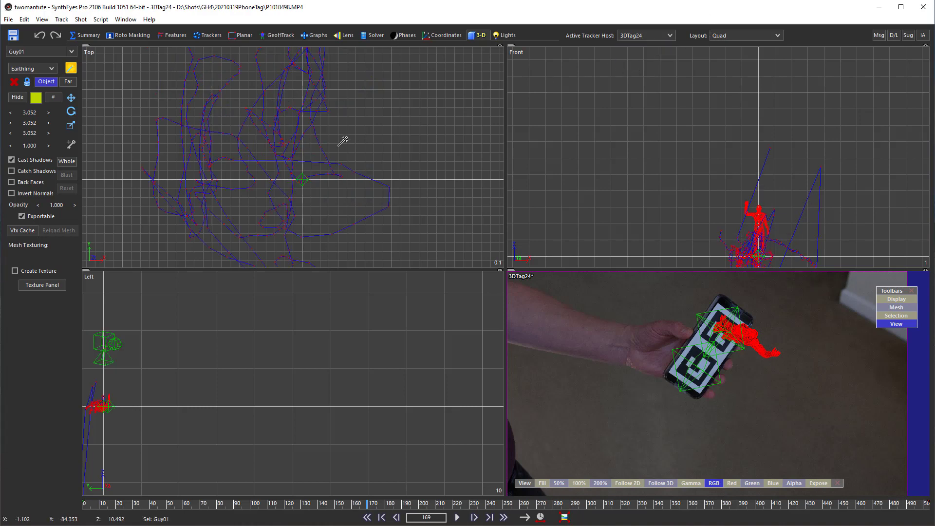
pyautogui.click(317, 202)
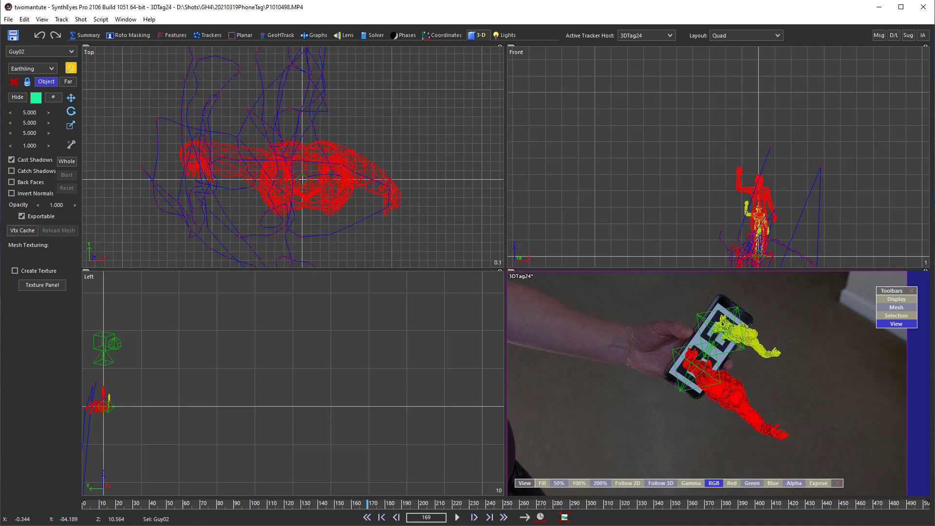
pyautogui.moveTo(336, 179)
pyautogui.mouseDown()
pyautogui.moveTo(300, 161)
pyautogui.moveTo(297, 19)
pyautogui.moveTo(299, 32)
pyautogui.mouseUp()
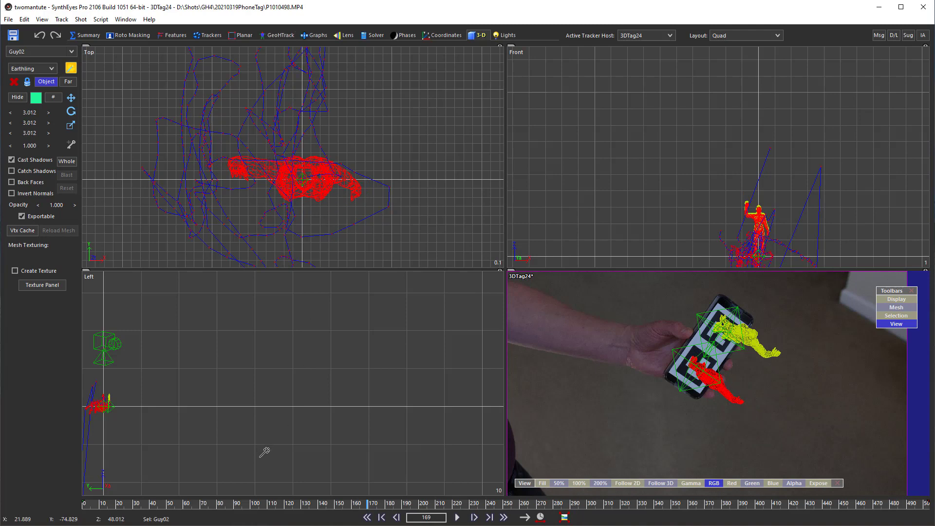
# In the large camera view, scrub to around frame 160 and select 3DTag24
pyautogui.click(209, 36)
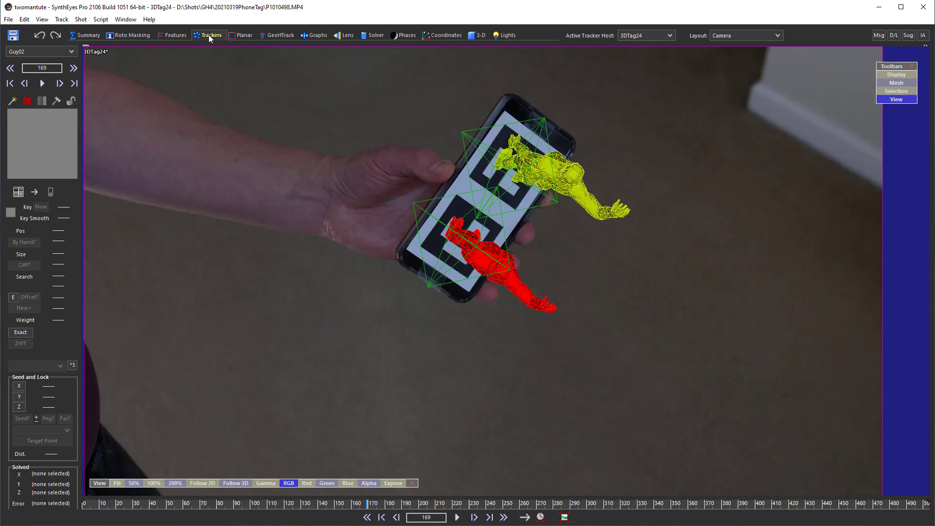
pyautogui.moveTo(238, 504); pyautogui.dragTo(268, 496)
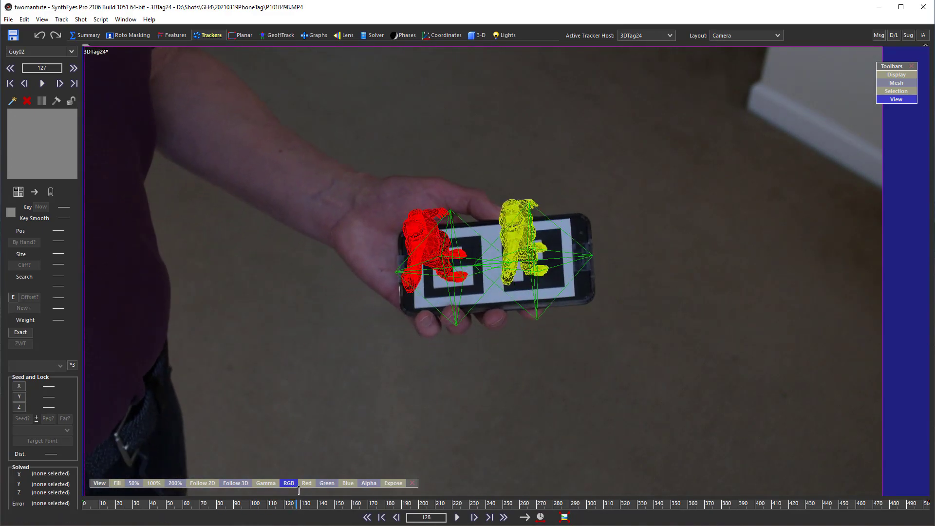
pyautogui.moveTo(268, 496)
pyautogui.mouseDown()
pyautogui.moveTo(650, 423)
pyautogui.moveTo(443, 468)
pyautogui.moveTo(475, 466)
pyautogui.moveTo(416, 464)
pyautogui.mouseUp()
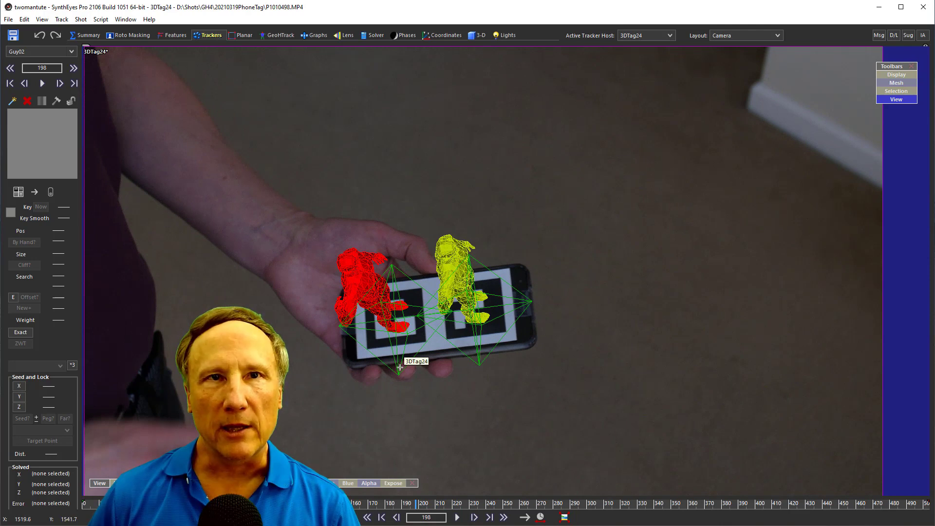
pyautogui.click(399, 368)
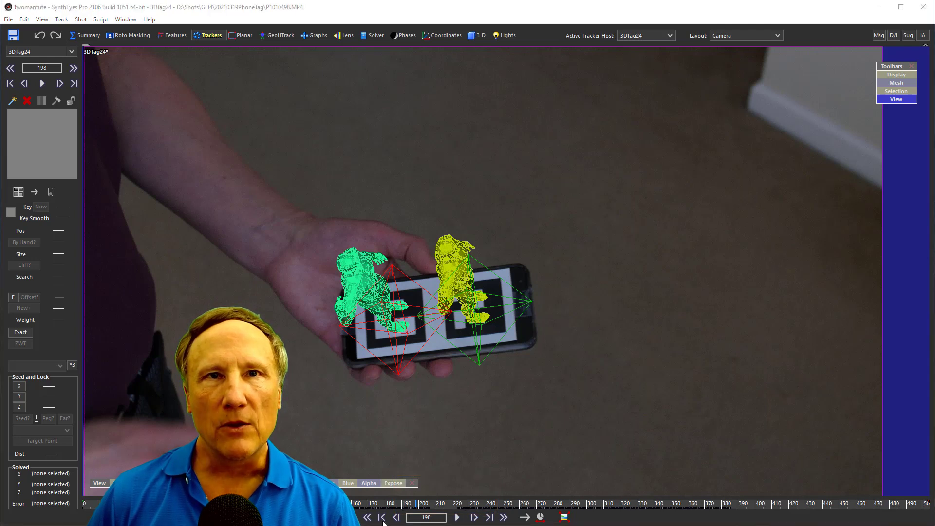
# Graph 3DTag24's Seed Path curves in the graph editor
pyautogui.click(316, 35)
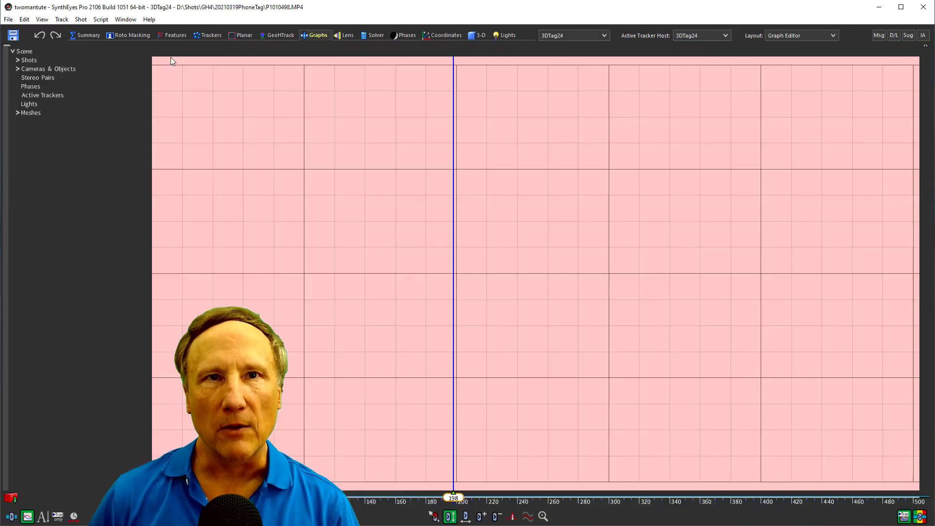
pyautogui.click(17, 69)
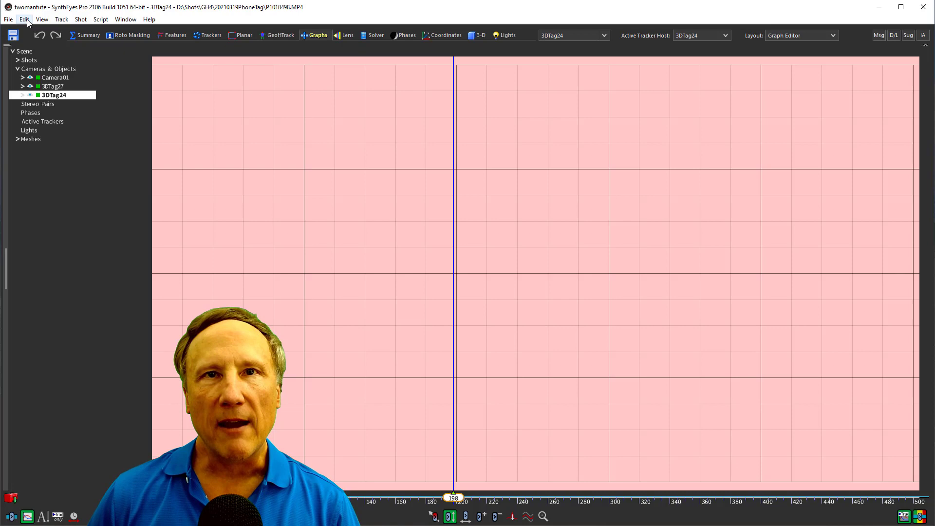
pyautogui.click(22, 96)
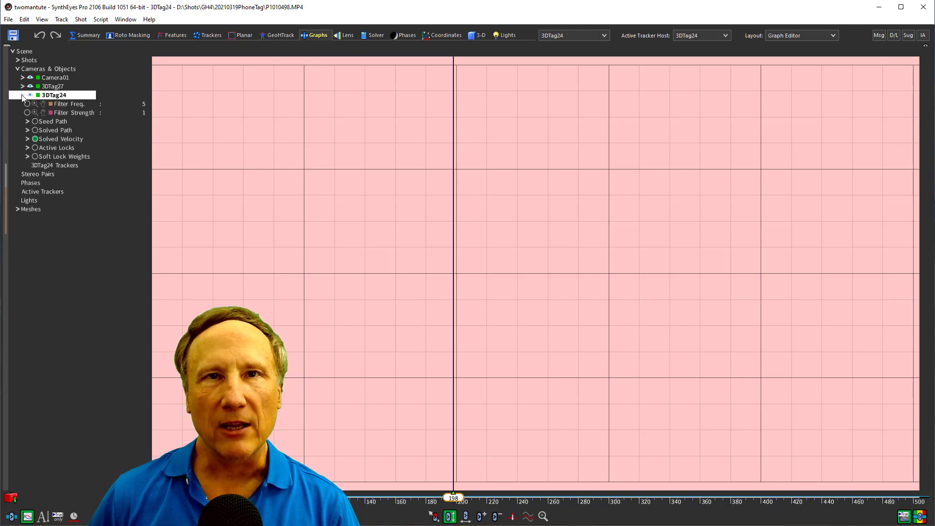
pyautogui.click(34, 121)
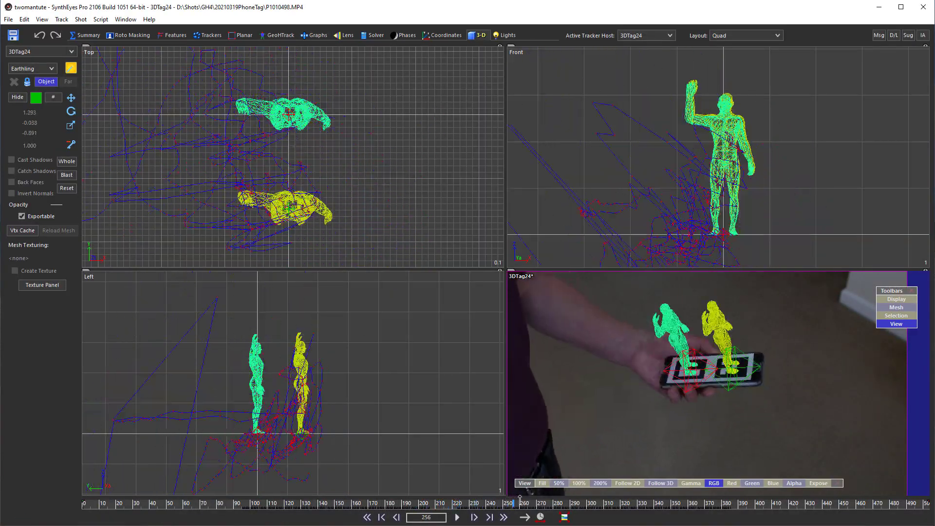
# Scrub to around frame 326 and zoom the camera view in on the 3DTag24 tag
pyautogui.moveTo(520, 498)
pyautogui.mouseDown()
pyautogui.moveTo(758, 467)
pyautogui.moveTo(457, 506)
pyautogui.moveTo(258, 504)
pyautogui.moveTo(282, 504)
pyautogui.mouseUp()
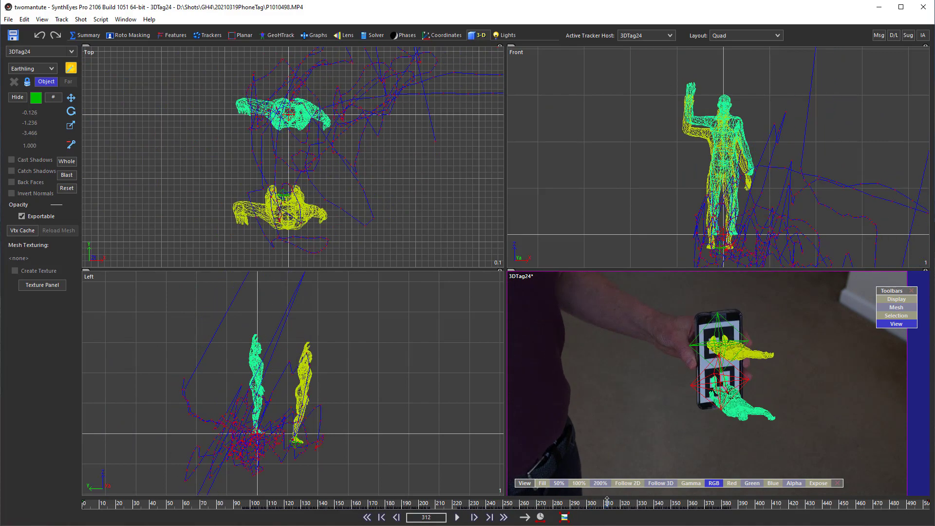
pyautogui.moveTo(608, 502); pyautogui.dragTo(627, 493)
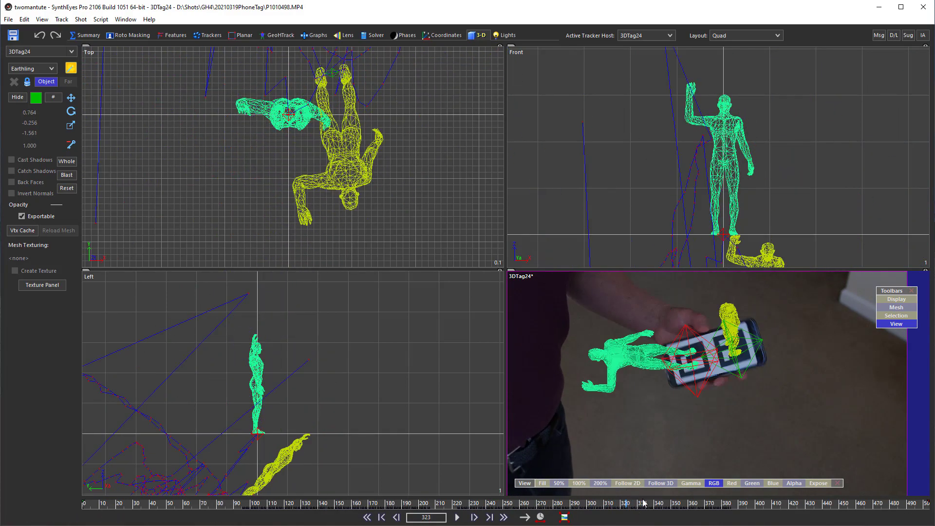
pyautogui.scroll(2, 721, 380)
pyautogui.scroll(3, 701, 368)
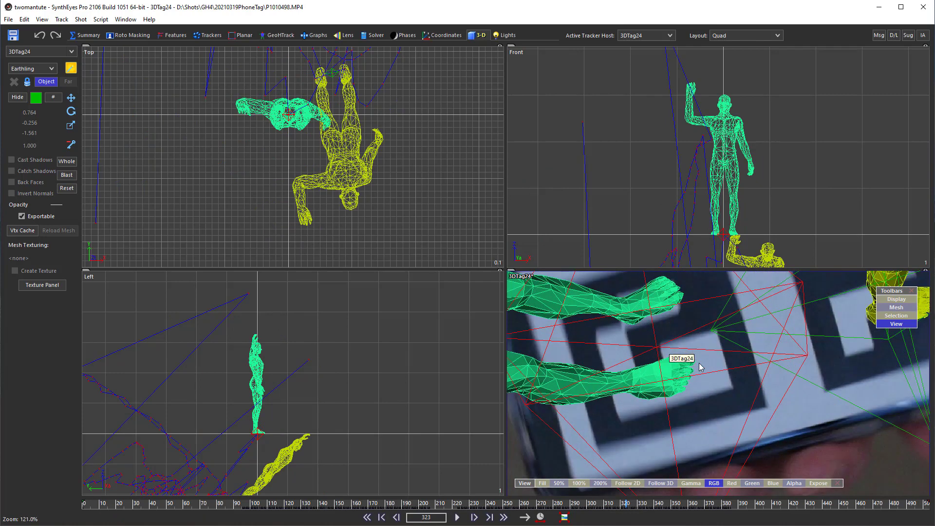
# With 3DTag27 as host, rotate Guy01 at frame 310 to lie flat on the tag
pyautogui.click(633, 35)
pyautogui.click(627, 56)
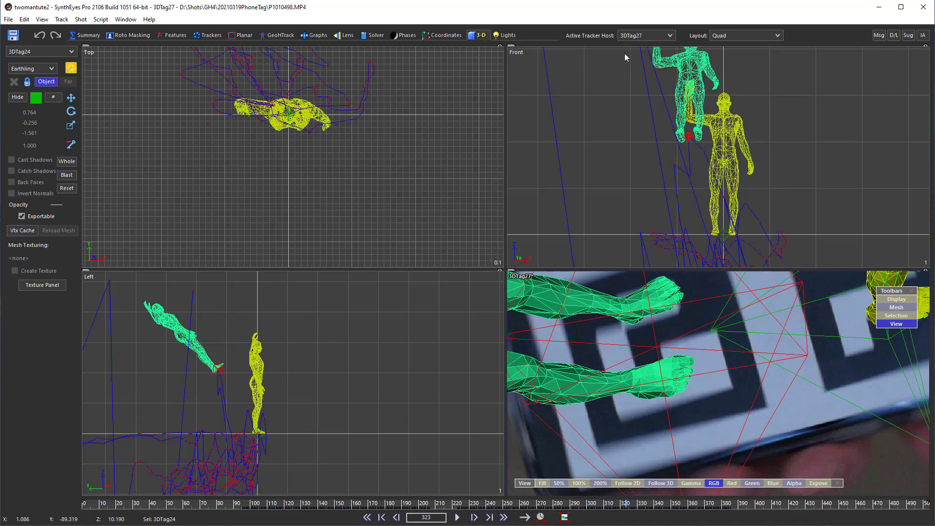
pyautogui.click(70, 115)
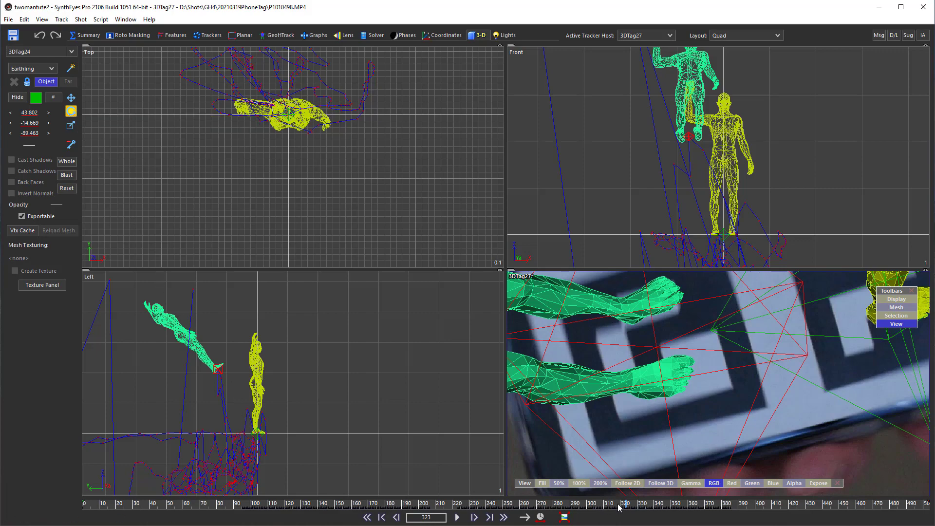
pyautogui.moveTo(618, 507); pyautogui.dragTo(604, 505)
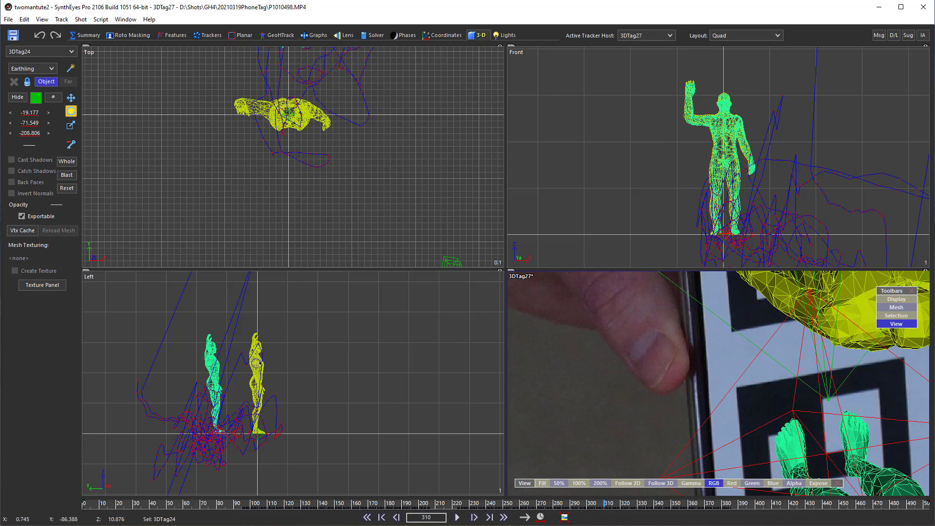
pyautogui.click(256, 364)
pyautogui.moveTo(256, 364); pyautogui.dragTo(230, 239)
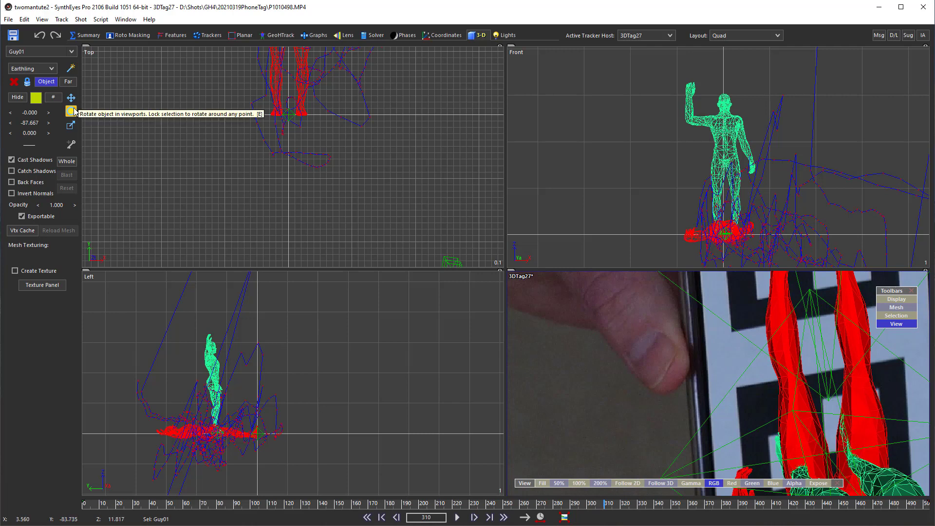
# Scale Guy01 down to a uniform 1.800
pyautogui.click(71, 124)
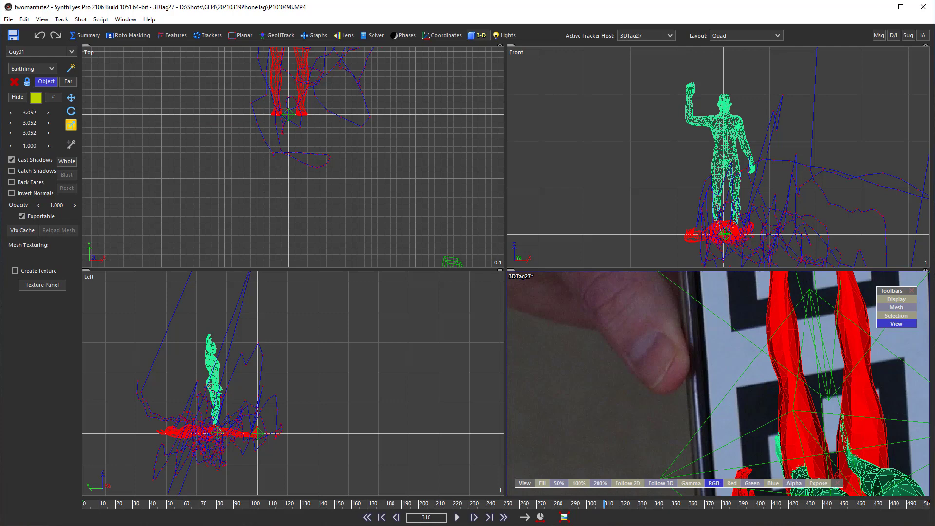
pyautogui.moveTo(29, 146); pyautogui.dragTo(20, 146)
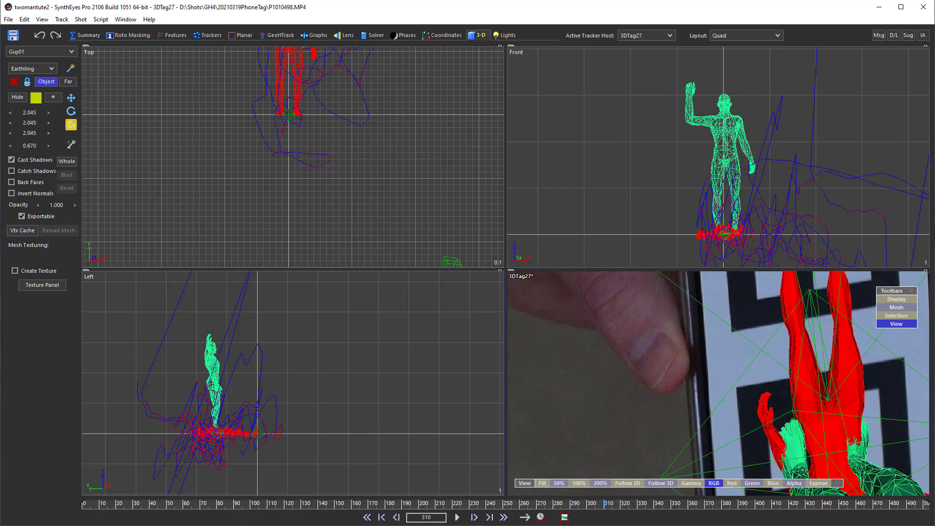
pyautogui.moveTo(20, 146); pyautogui.dragTo(15, 145)
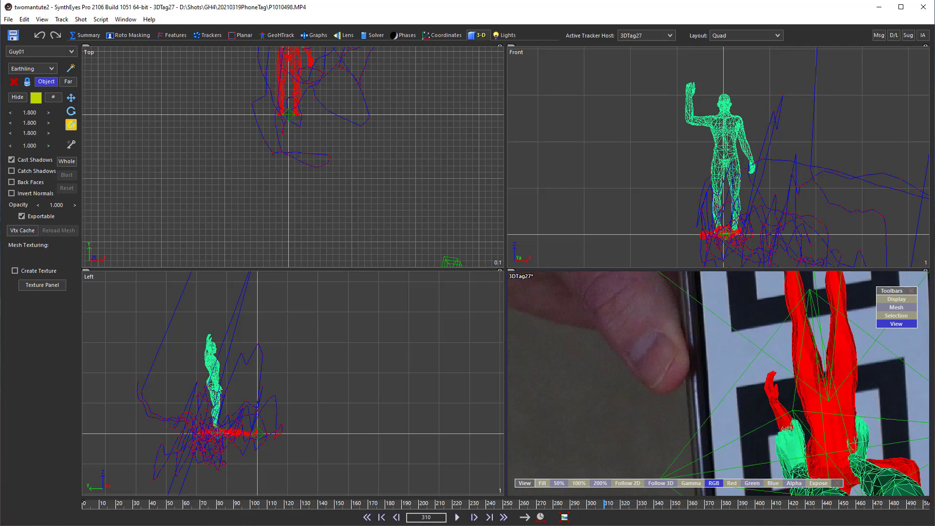
# Delete the Guy02 Earthling mesh
pyautogui.scroll(-3, 670, 311)
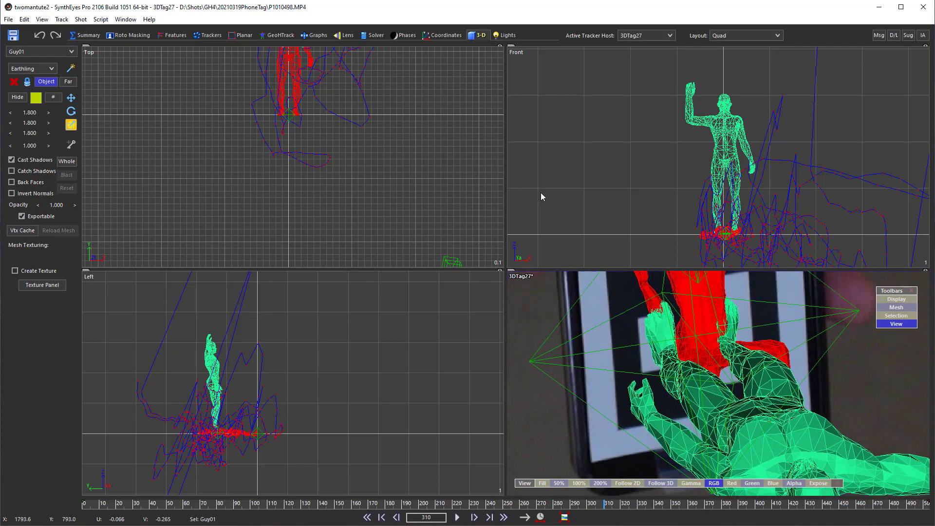
pyautogui.click(209, 352)
pyautogui.press('Delete')
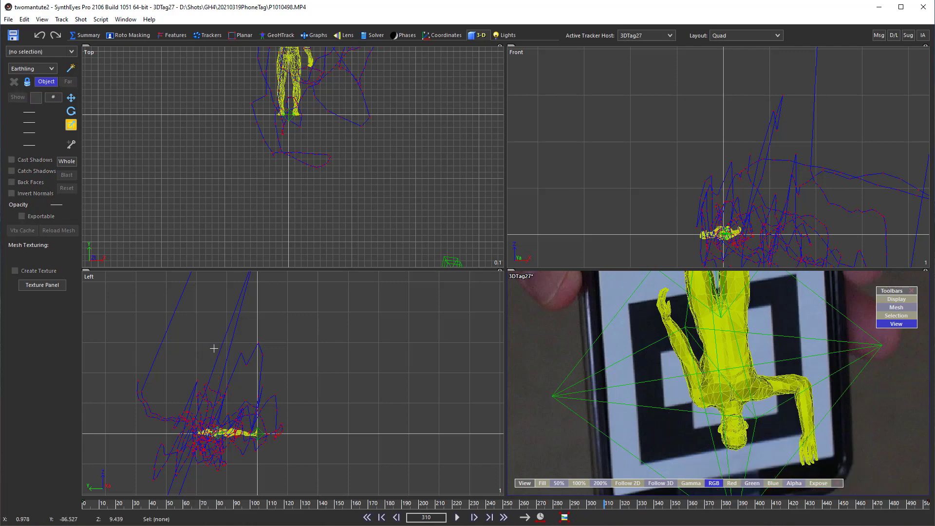
# Show the whole camera frame in the large view to inspect the flattened Guy01
pyautogui.click(210, 36)
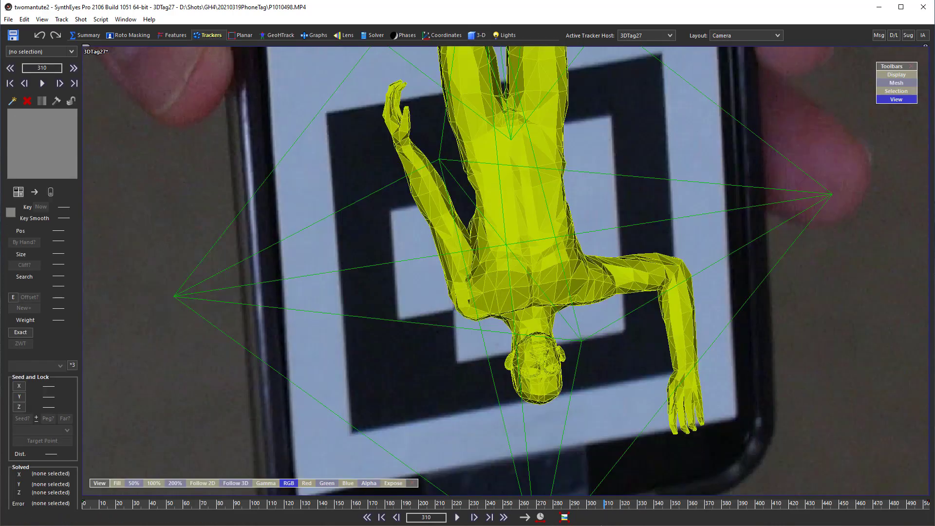
pyautogui.click(564, 520)
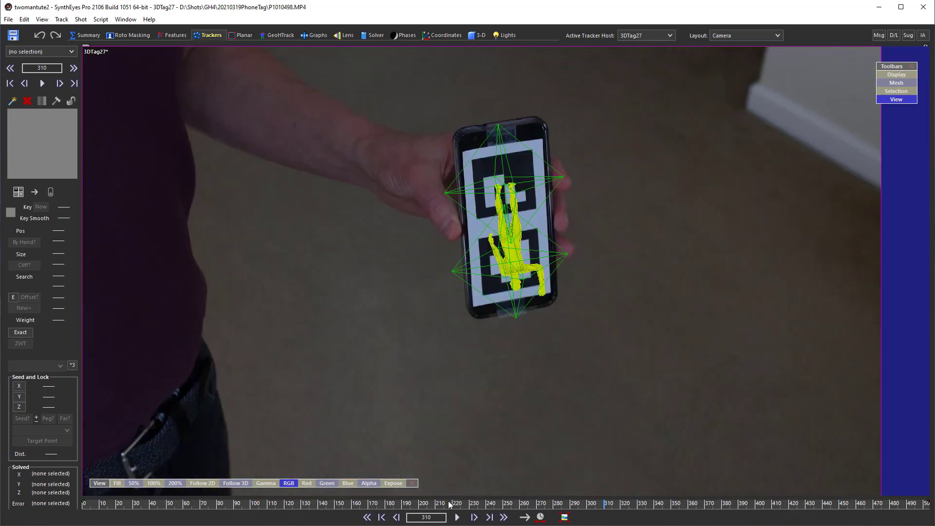